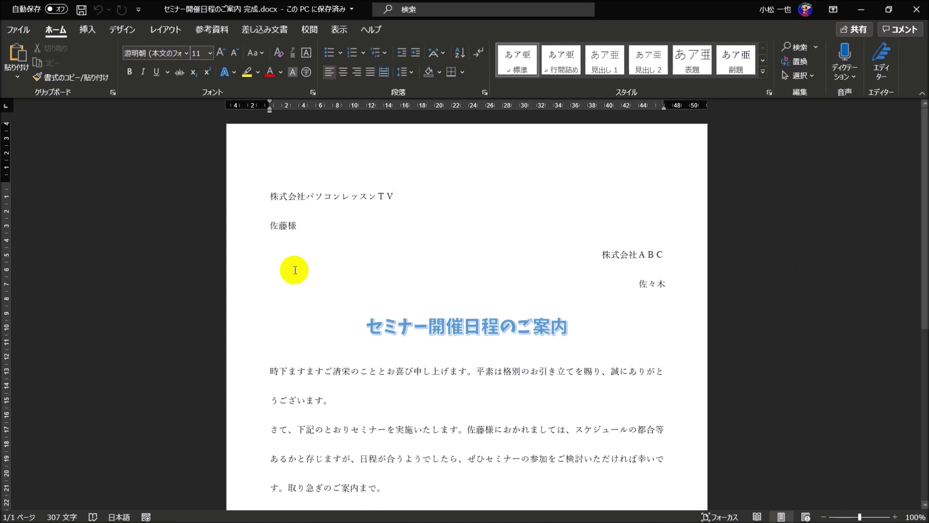
Show the フィードバック page in the File backstage to offer liked, problem and suggestion reports
{"action": "left_click", "coordinate": [17, 30]}
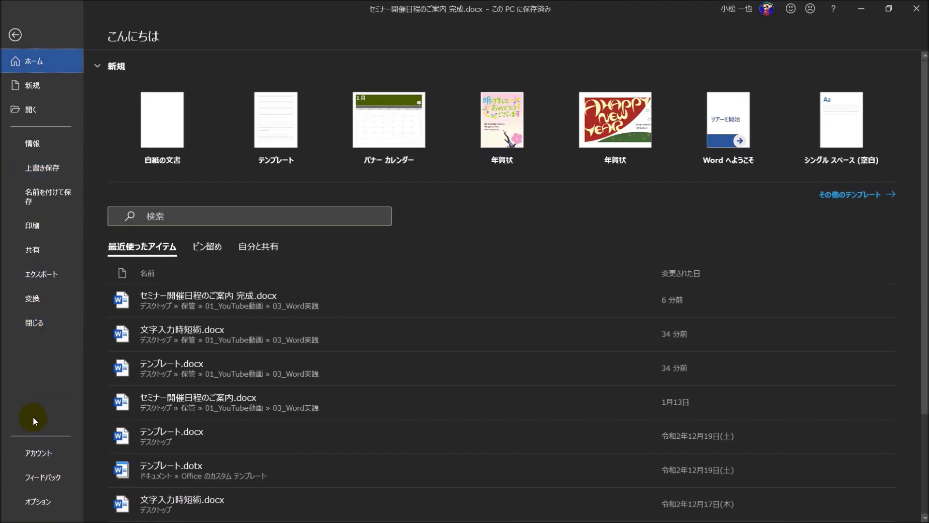
{"action": "left_click", "coordinate": [41, 484]}
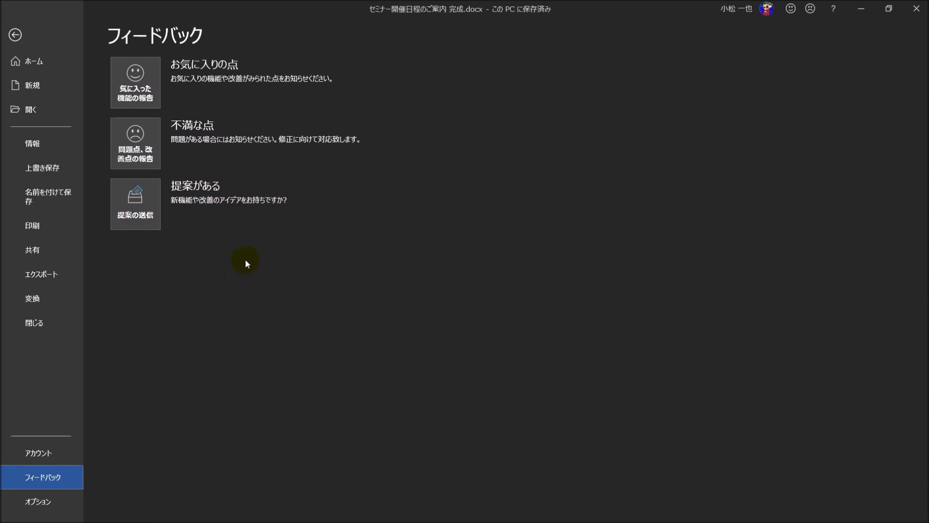
Start a 問題点、改善点の報告 report and enable スクリーンショットを添付する to include a screenshot
{"action": "left_click", "coordinate": [143, 140]}
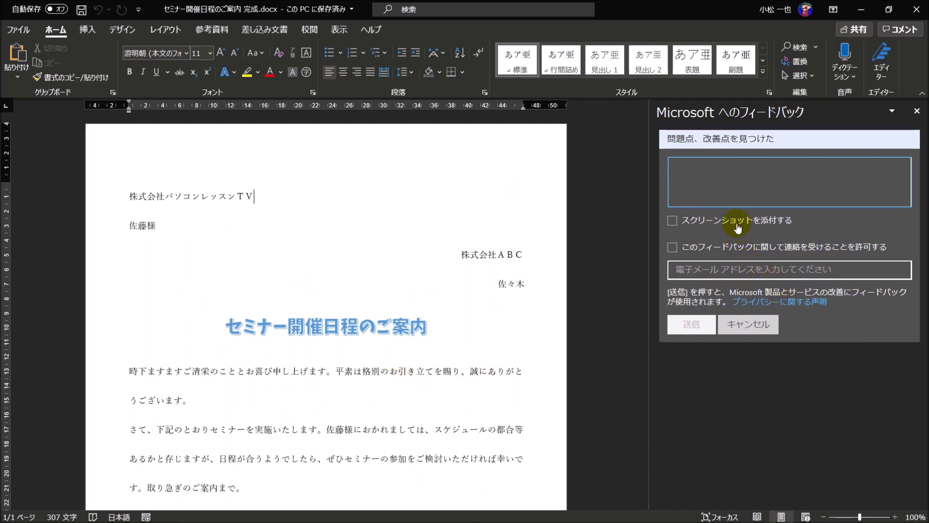
{"action": "left_click", "coordinate": [672, 222]}
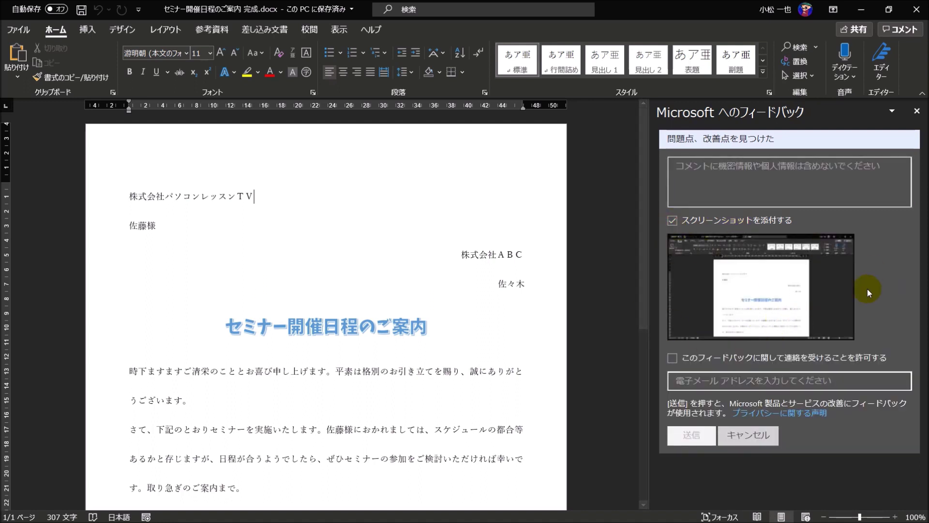